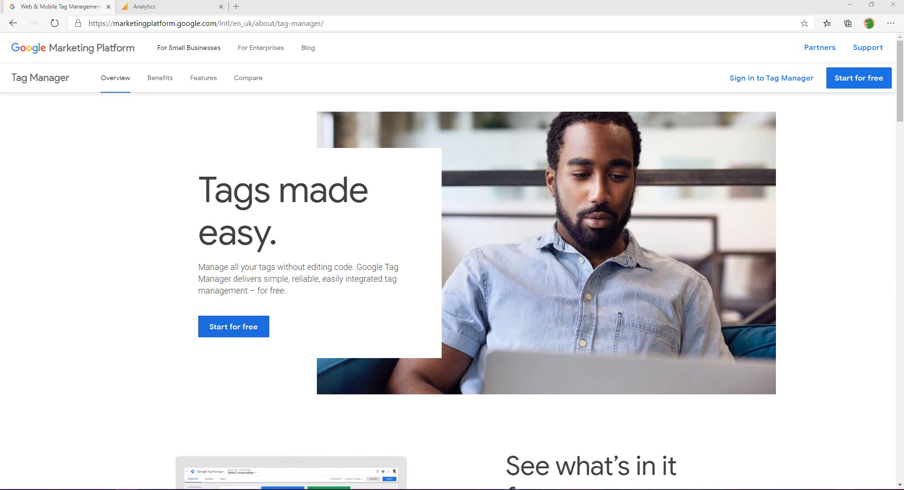
Sign in to Google Tag Manager, close the marketing page, and start creating a new account.
left_click(748, 80)
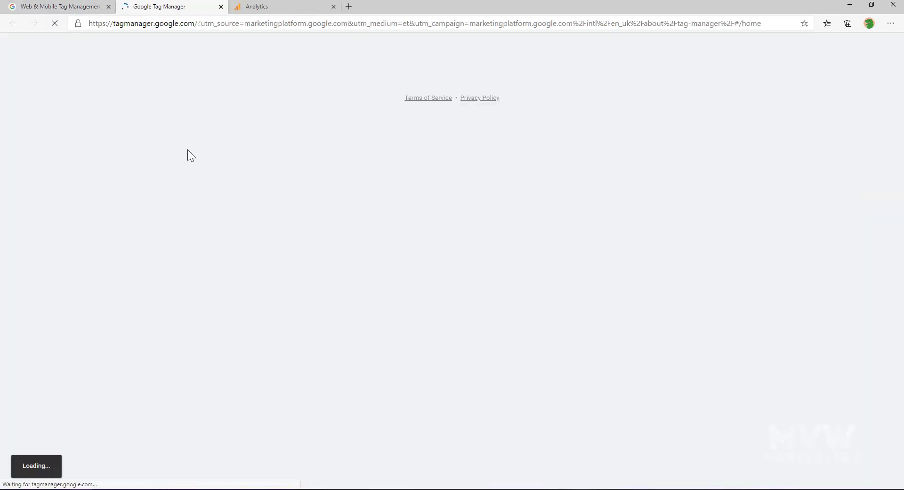
left_click(108, 7)
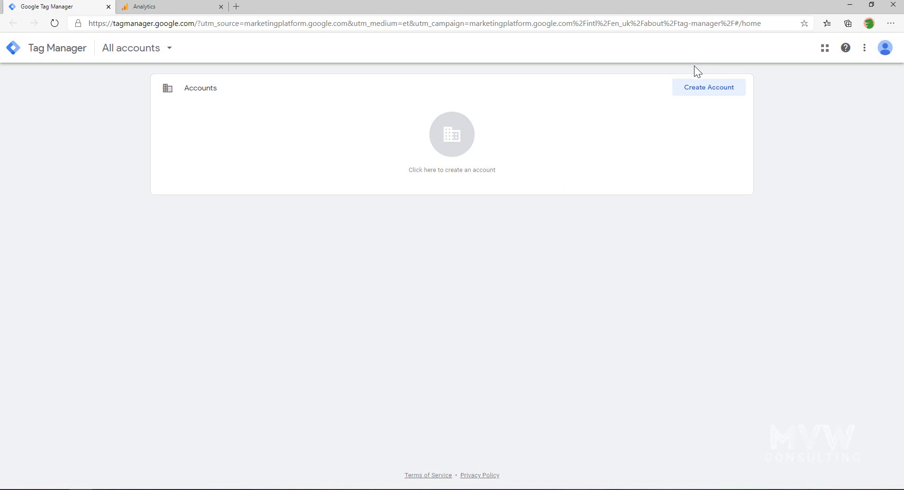
left_click(689, 91)
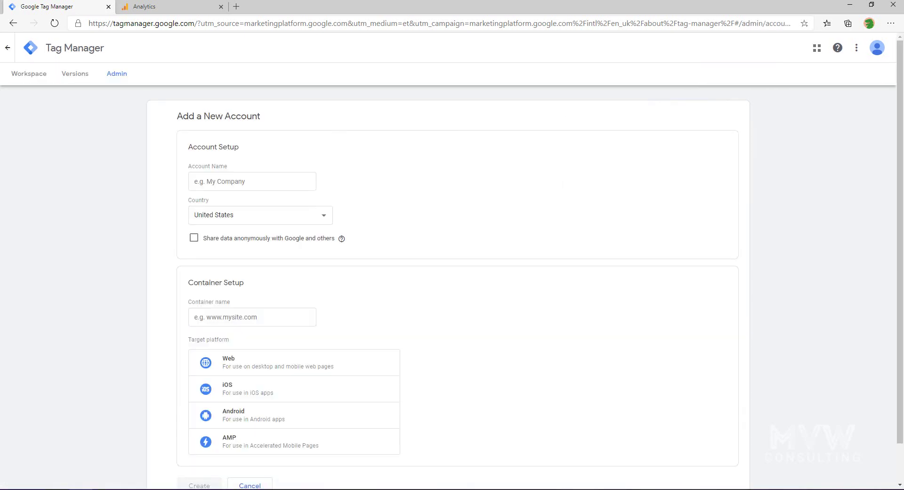
Name the new account MVW Consulting Ltd and set its country to United Kingdom.
left_click(262, 178)
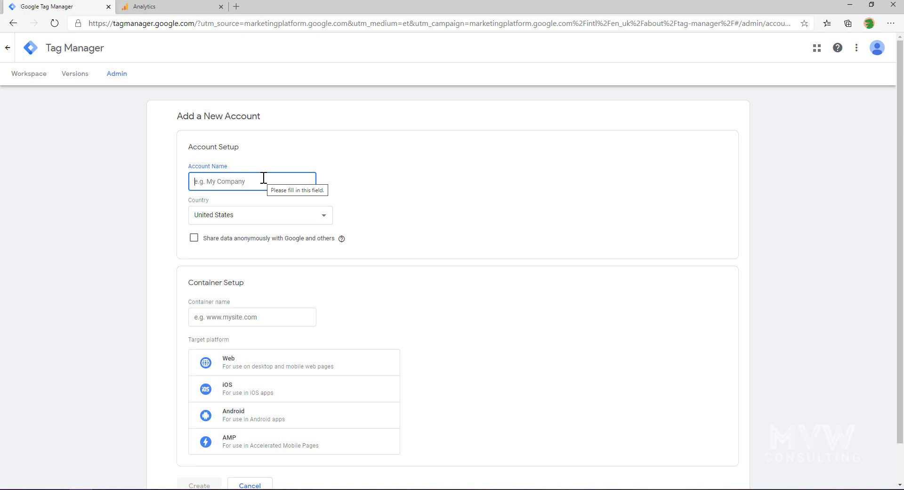
type("MVW ")
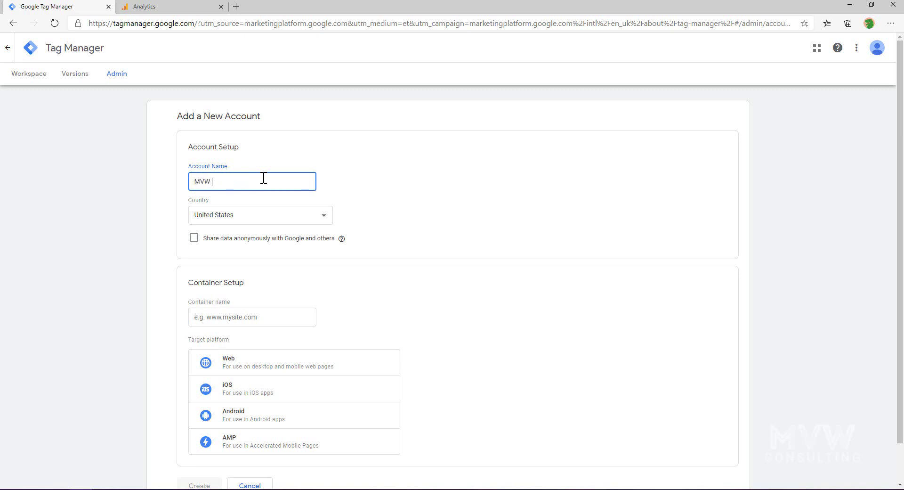
type("Consulting Ltd")
left_click(273, 214)
type("un")
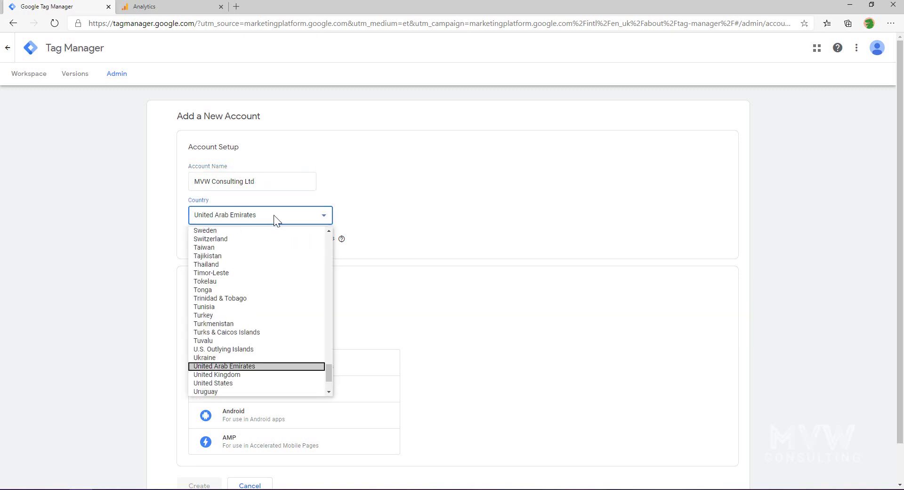
key("Down")
key("Return")
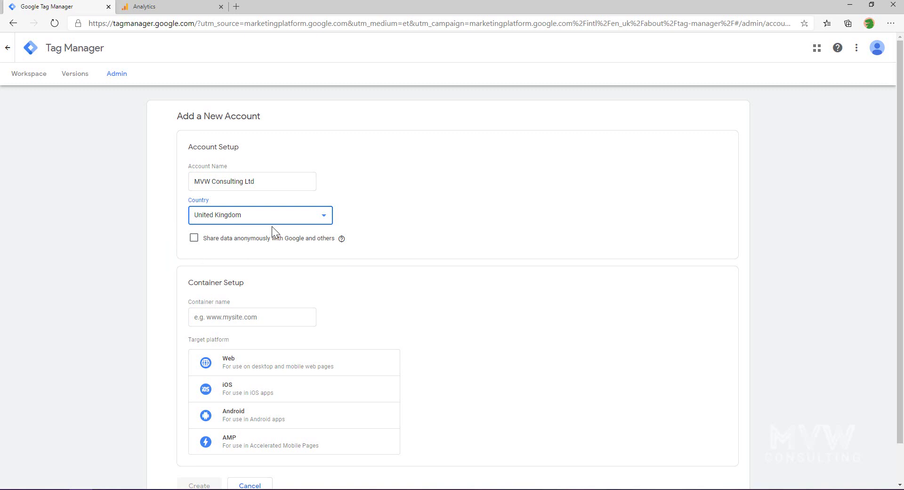
Enter the website's domain as the container name and choose Web as the target platform.
scroll(403, 272, "down", 1)
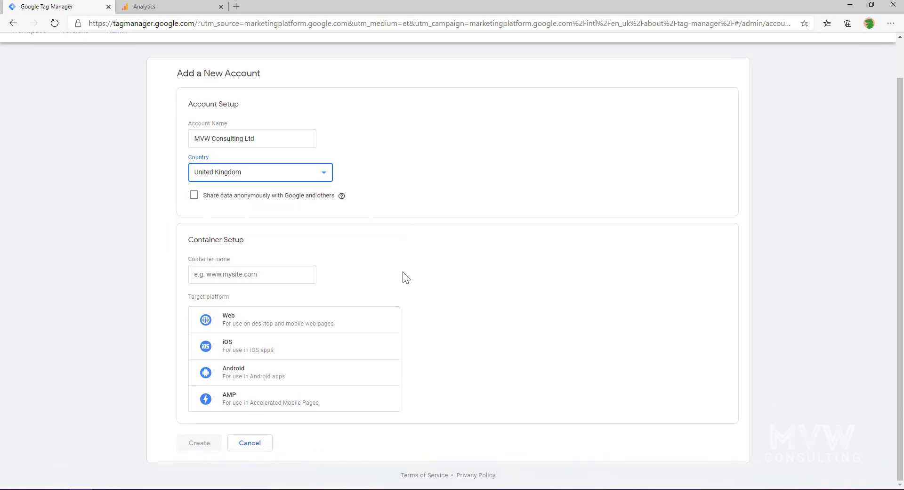
left_click(243, 276)
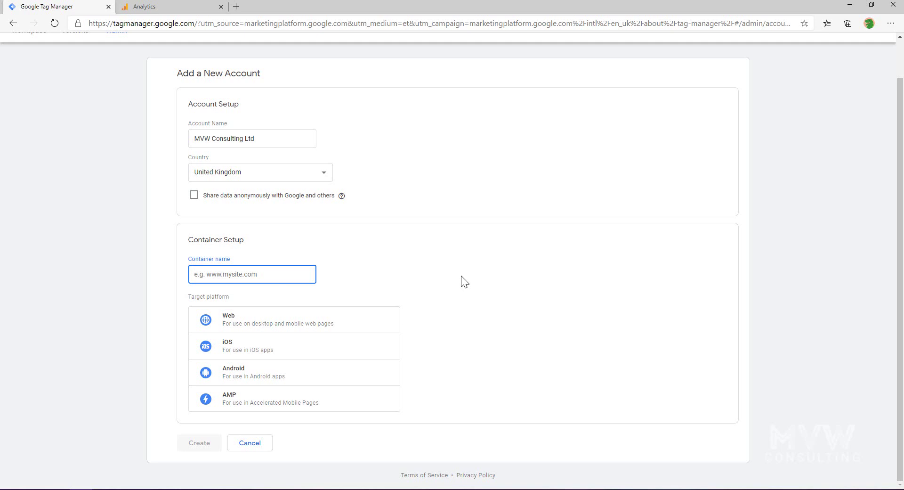
type("meganvwalker.com")
left_click(246, 321)
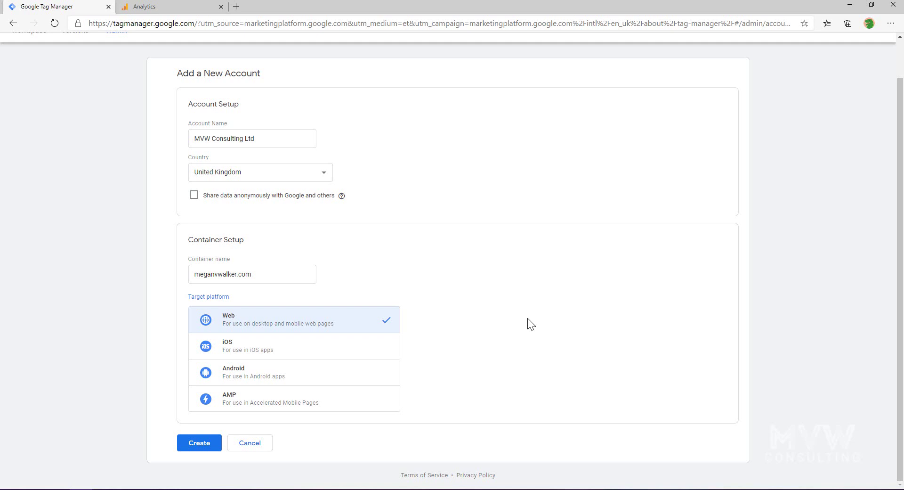
Create the account, accepting the Terms of Service Agreement and the GDPR Data Processing Terms.
left_click(184, 445)
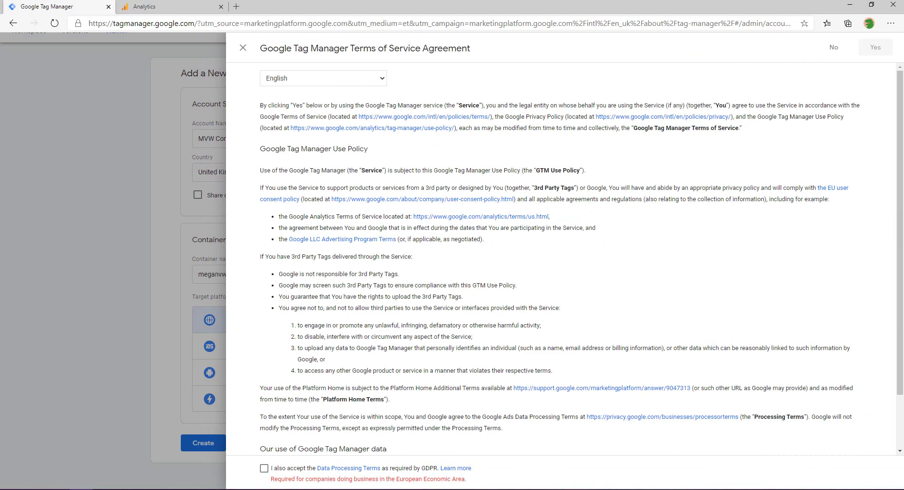
scroll(490, 353, "down", 1)
left_click(264, 468)
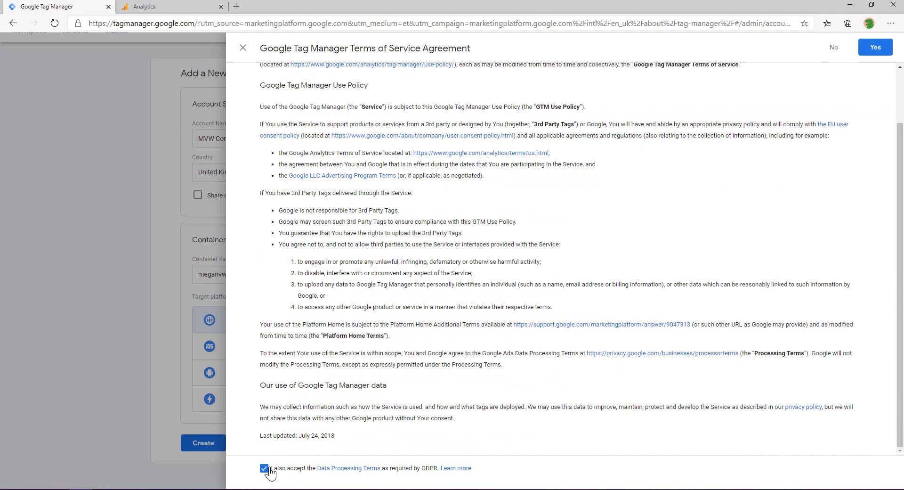
left_click(875, 47)
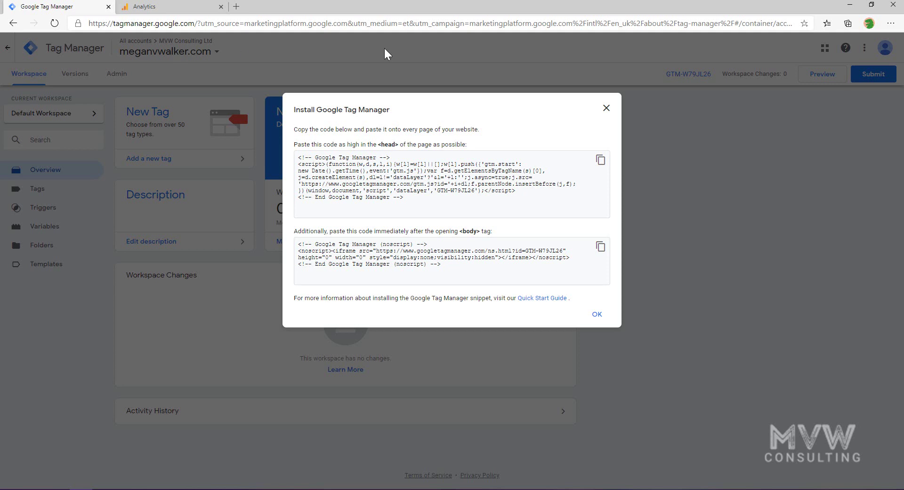
Highlight the head and body installation code snippets in turn and close the Install Google Tag Manager dialog.
left_click_drag(410, 197, 296, 156)
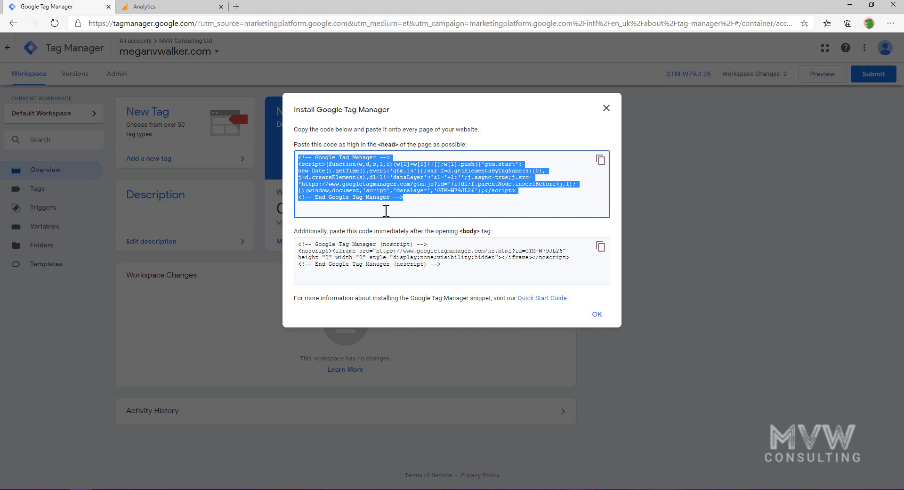
left_click_drag(452, 265, 269, 241)
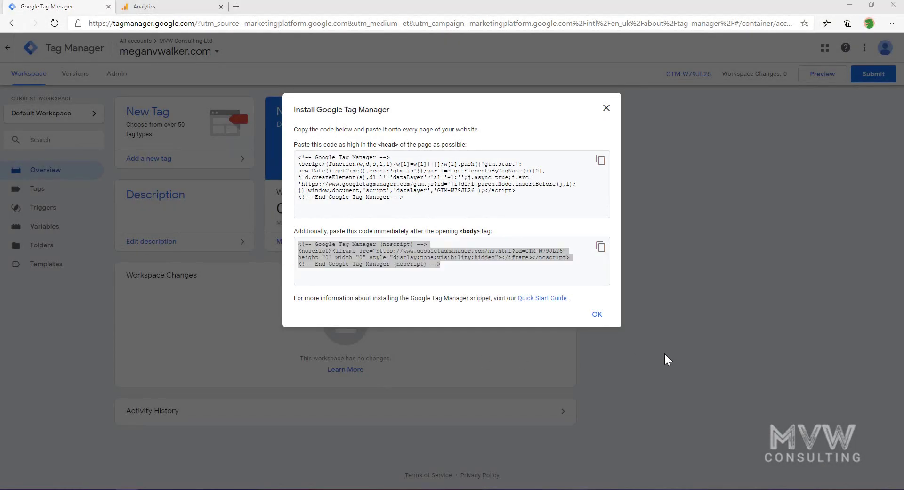
left_click(596, 314)
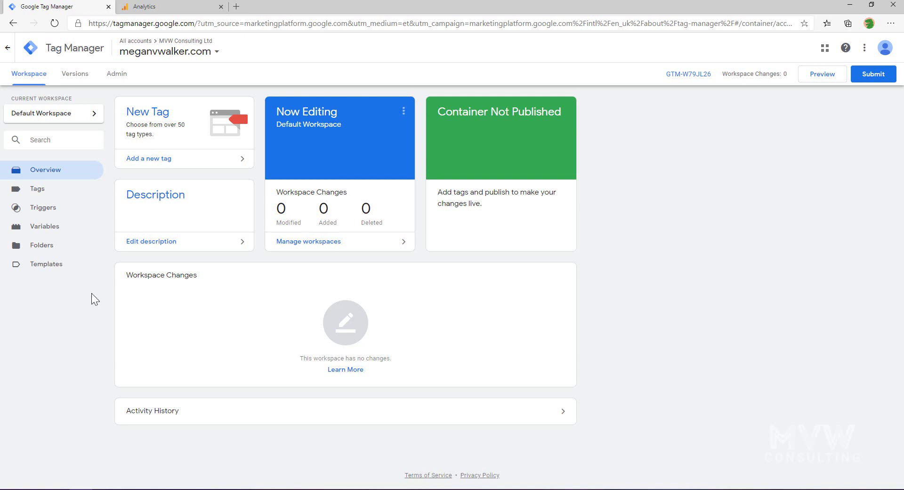
Create a new user-defined variable with the Google Analytics Settings variable type.
left_click(42, 232)
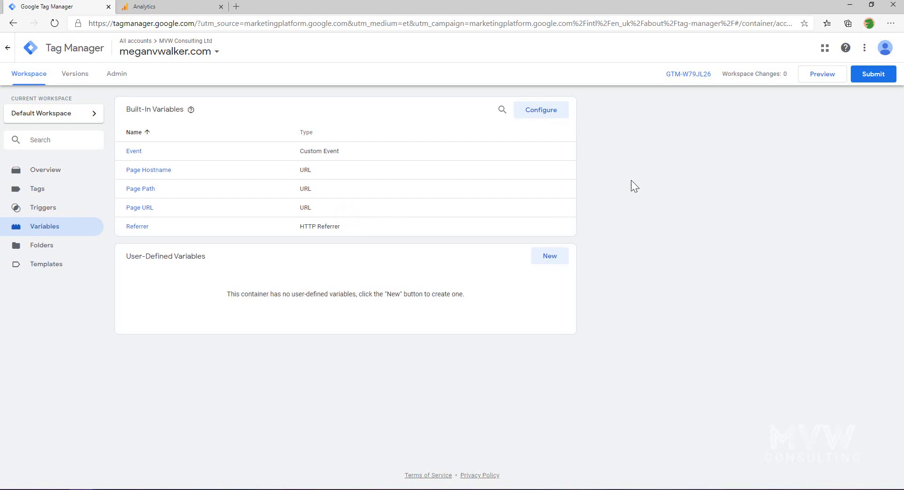
left_click(558, 266)
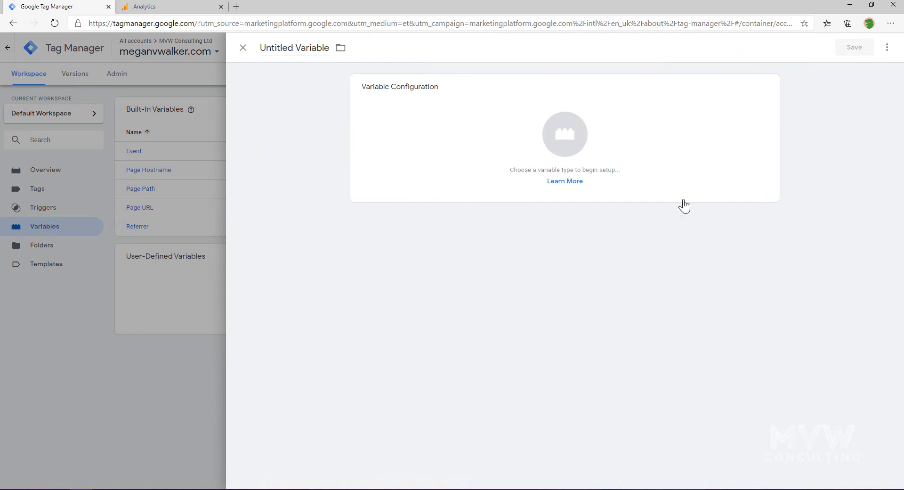
left_click(570, 137)
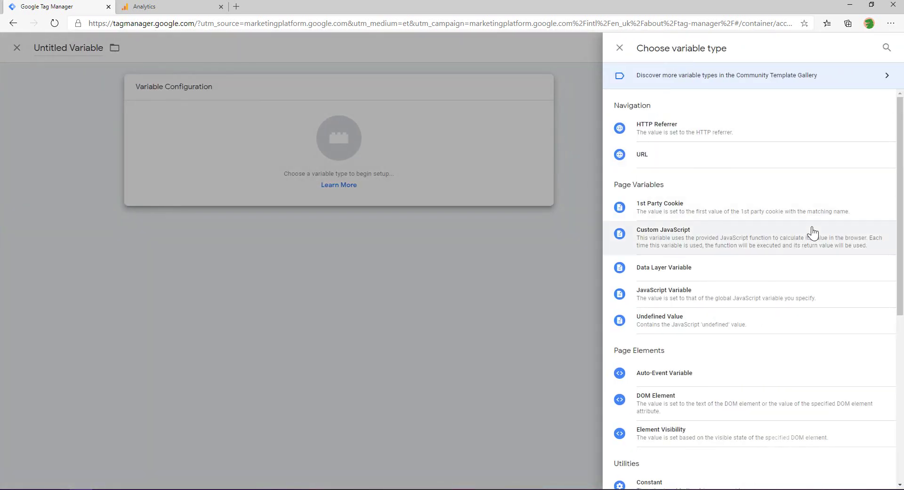
scroll(812, 232, "down", 6)
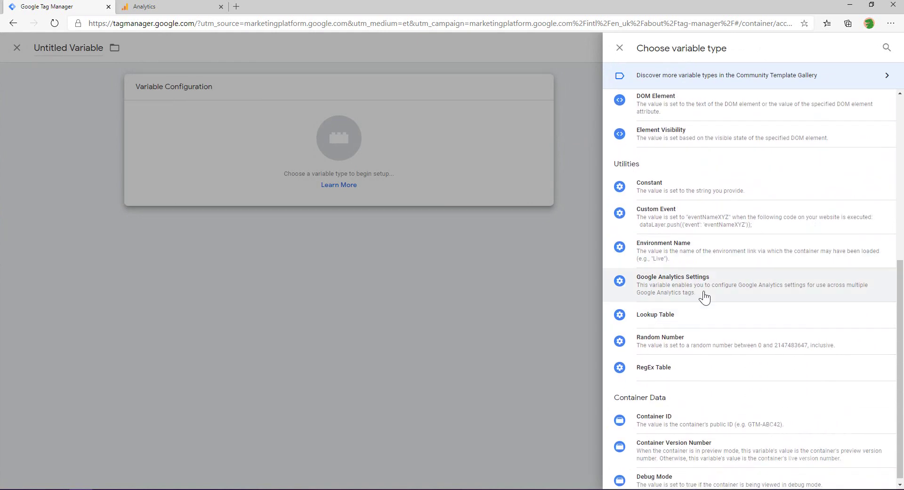
left_click(731, 292)
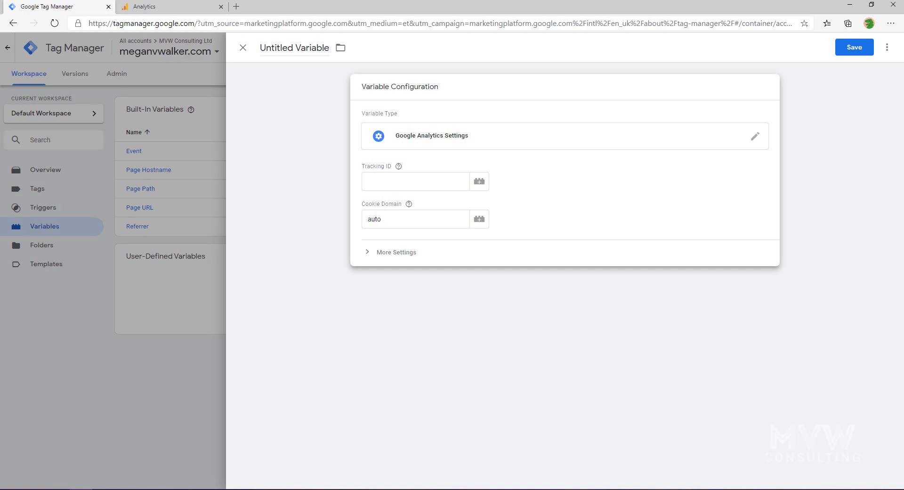
Switch to Google Analytics and copy the Tracking ID from the property's tracking code settings.
left_click(202, 6)
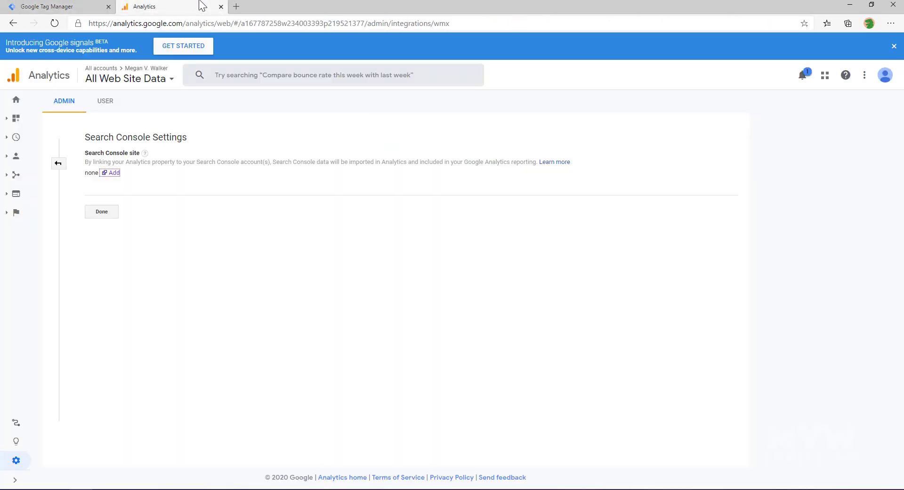
left_click(16, 460)
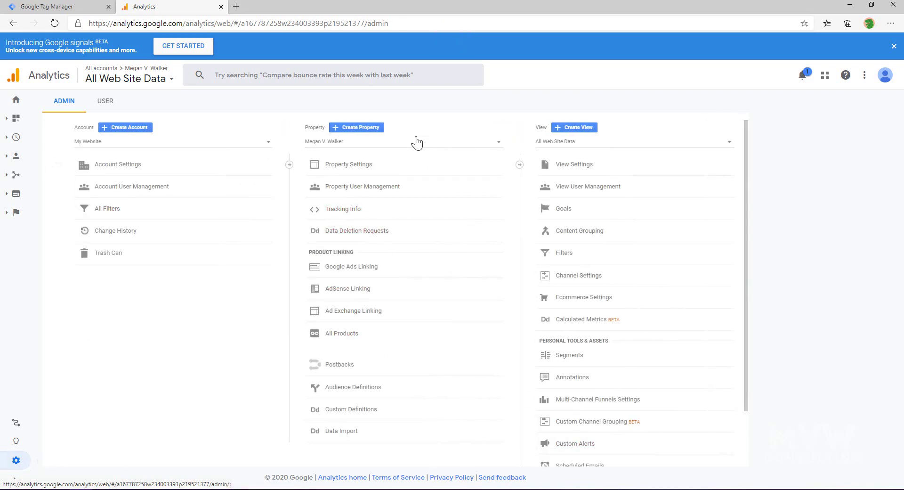
left_click(356, 217)
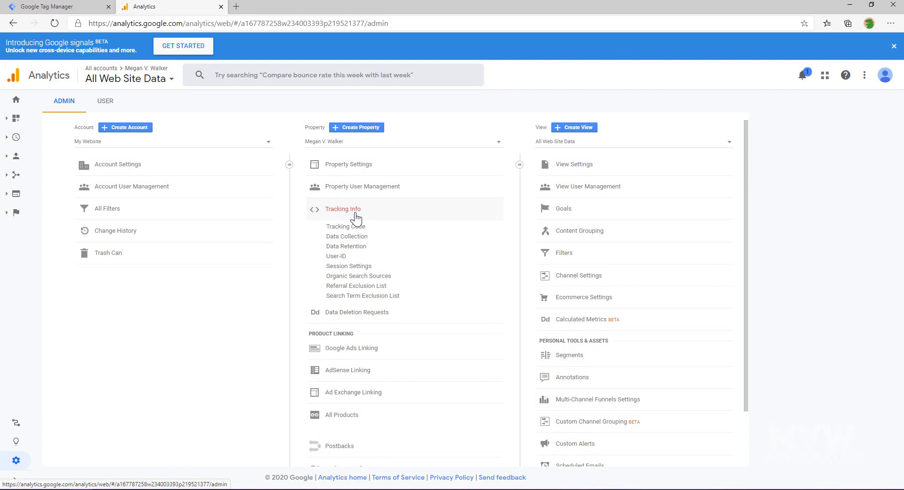
left_click(356, 227)
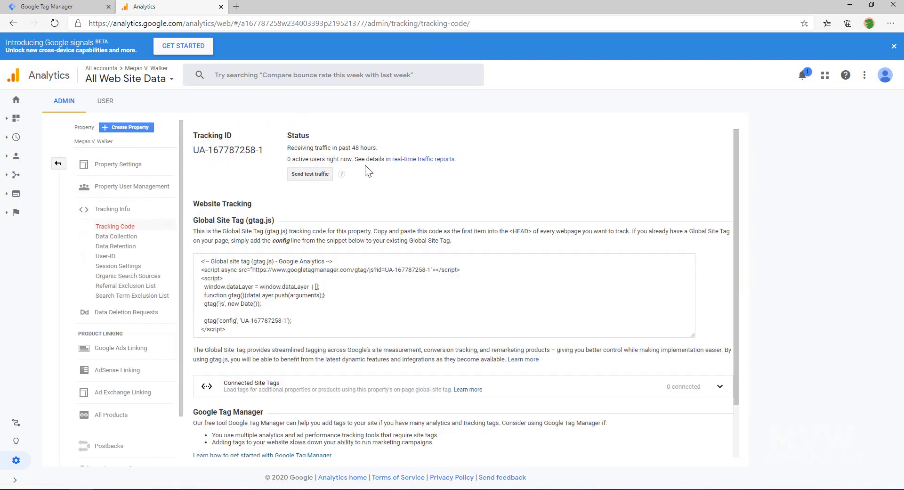
left_click_drag(265, 150, 193, 150)
key("ctrl+c")
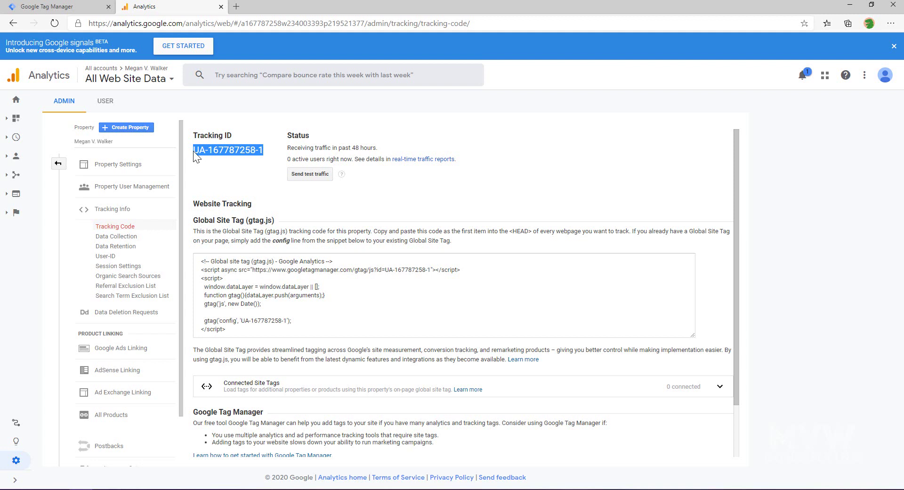
Switch back to Google Tag Manager and paste the copied Tracking ID into the new variable's configuration.
left_click(82, 8)
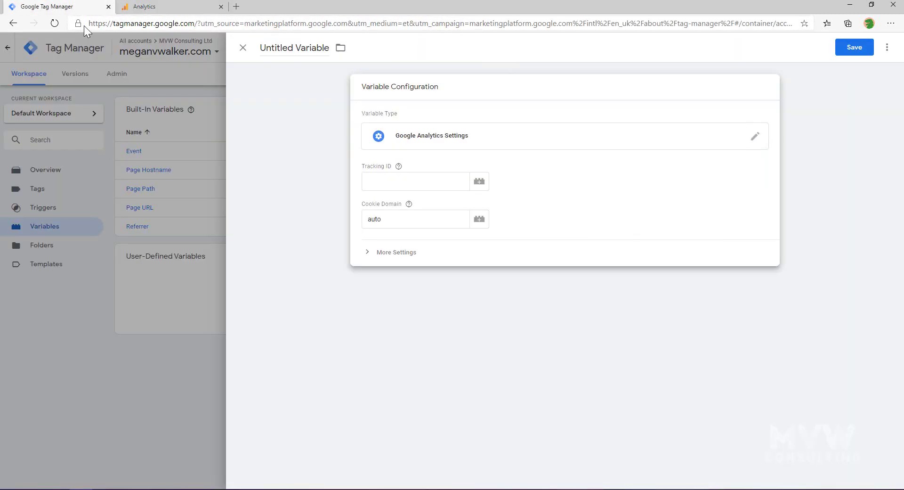
left_click(372, 185)
key("ctrl+v")
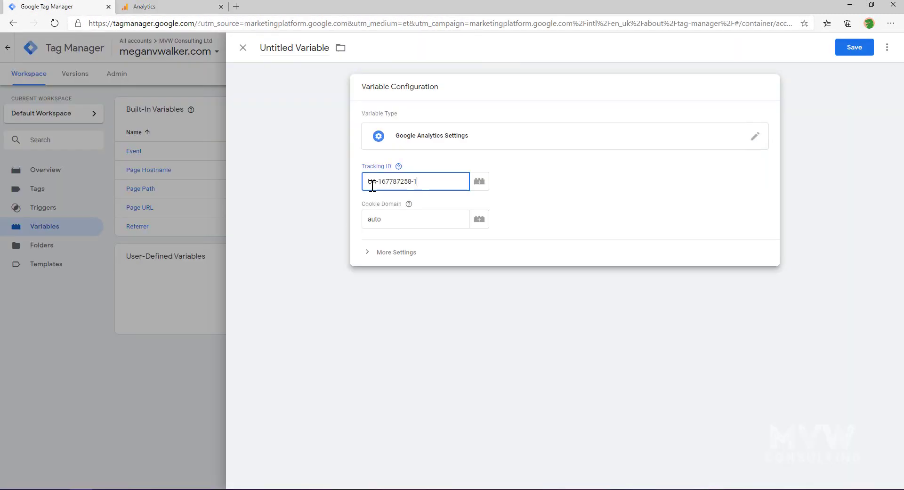
left_click(694, 316)
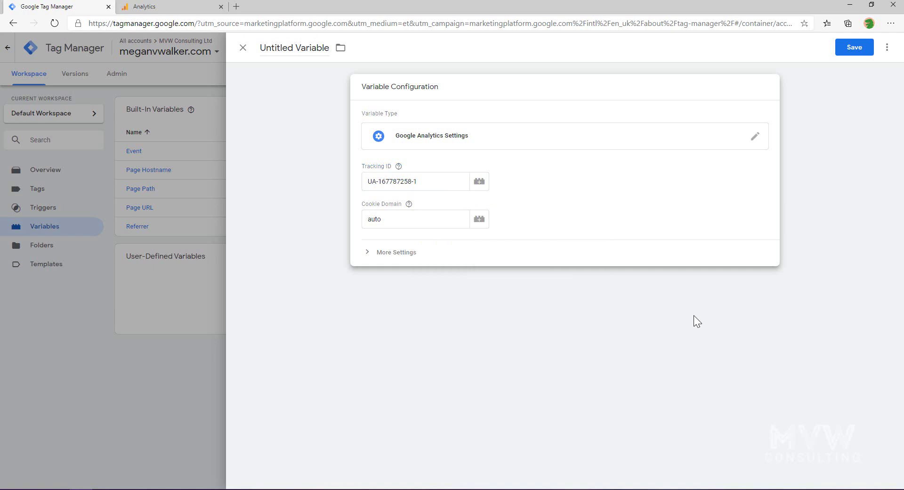
Save the variable under the name Google Analytics ID.
left_click(845, 55)
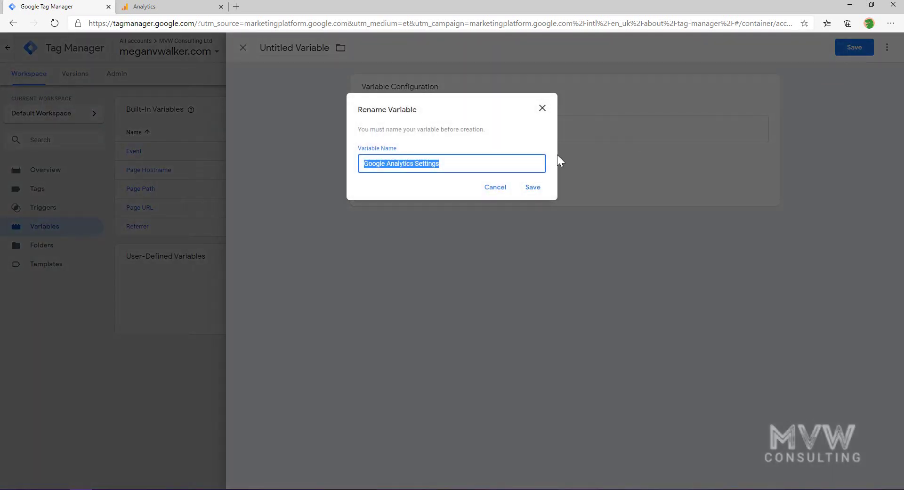
left_click(417, 161)
left_click_drag(417, 165, 485, 165)
key("BackSpace")
type("ID")
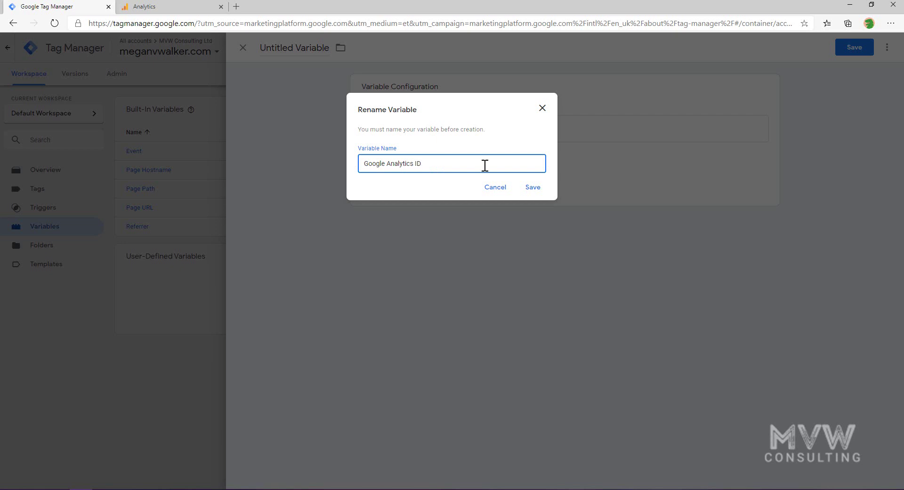
left_click(533, 187)
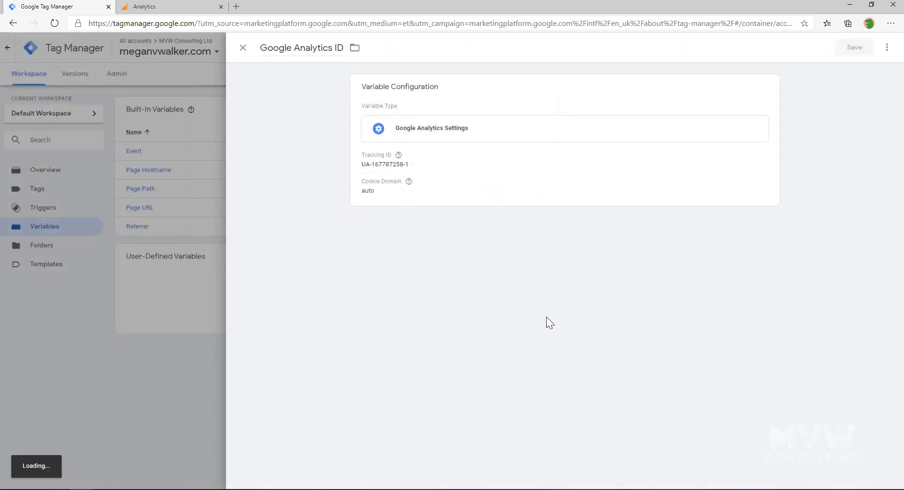
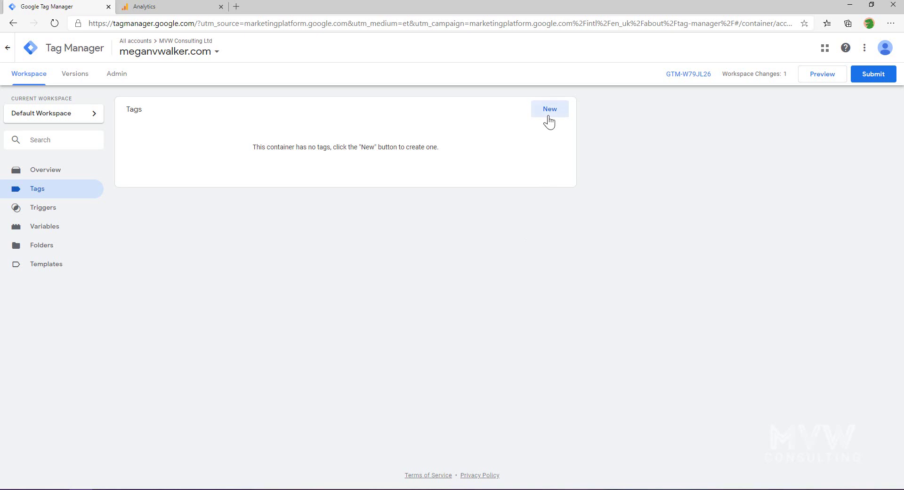
Create a Google Analytics: Universal Analytics tag using the {{Google Analytics ID}} settings variable and the All Pages firing trigger.
left_click(547, 114)
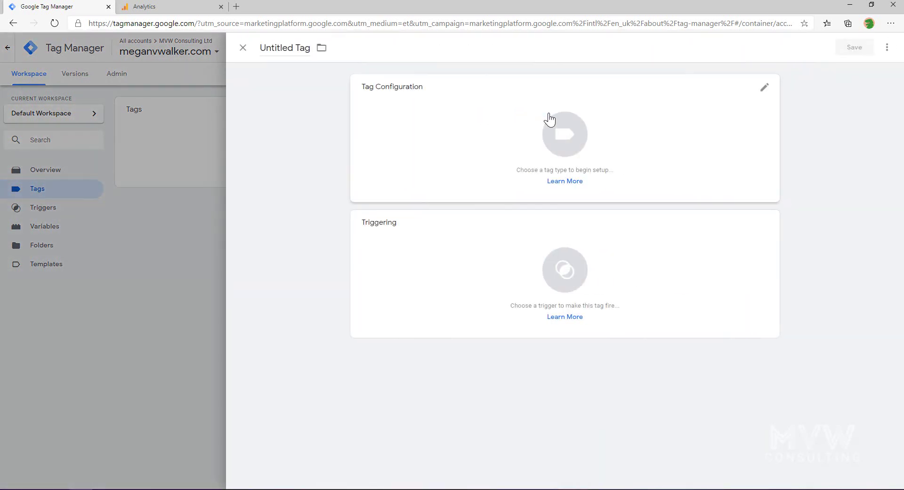
left_click(681, 138)
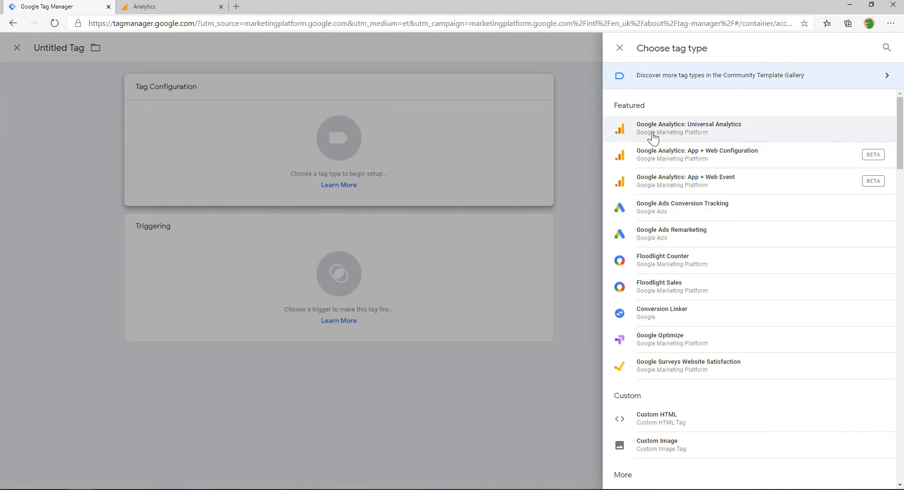
left_click(725, 136)
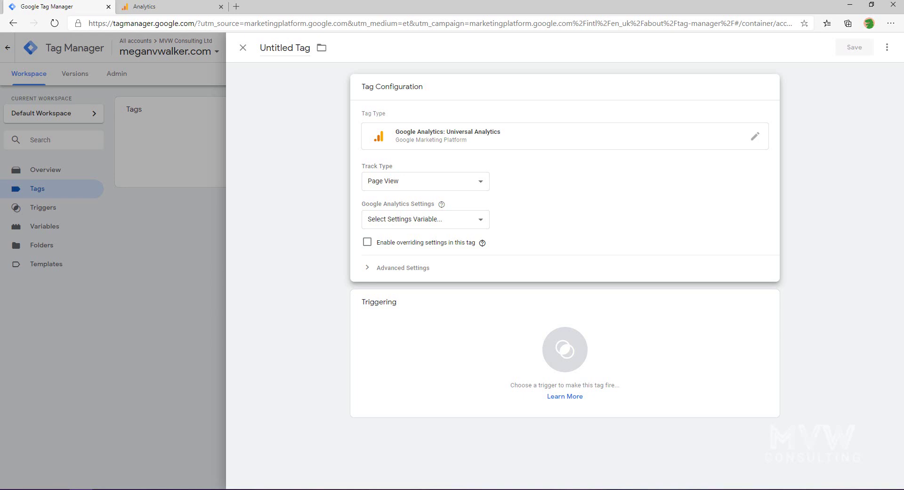
left_click(481, 219)
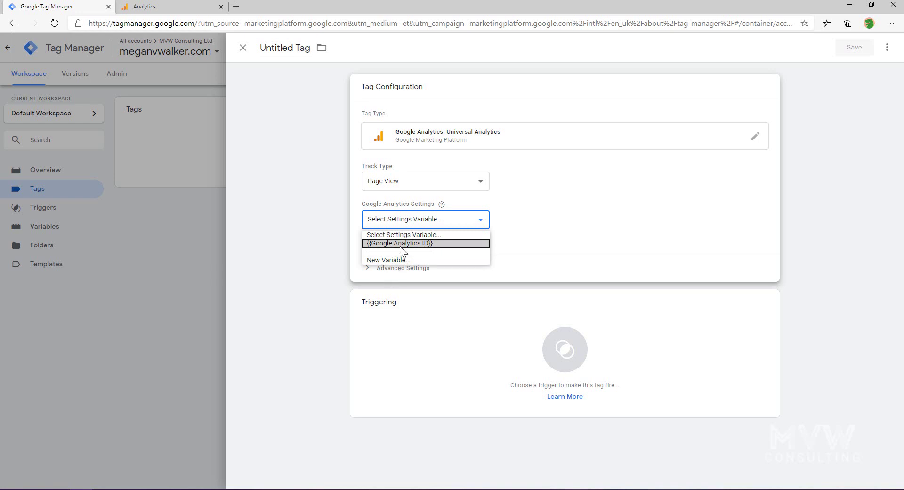
left_click(433, 244)
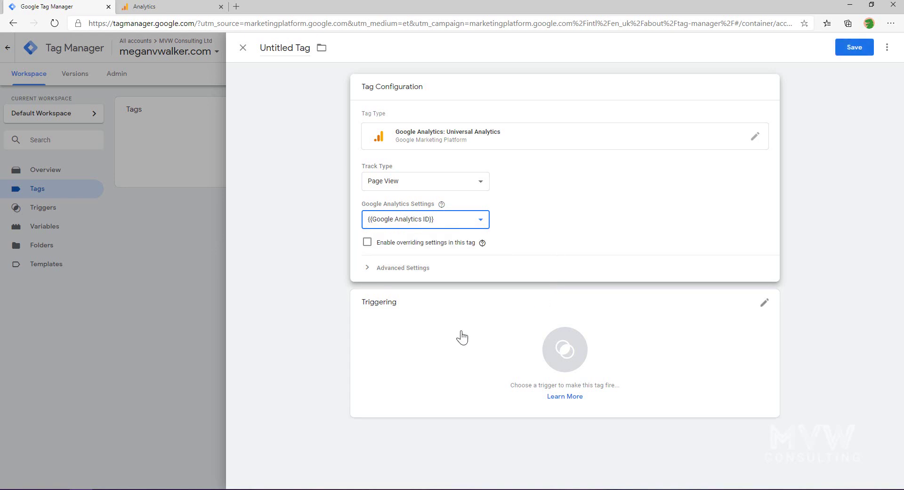
left_click(696, 360)
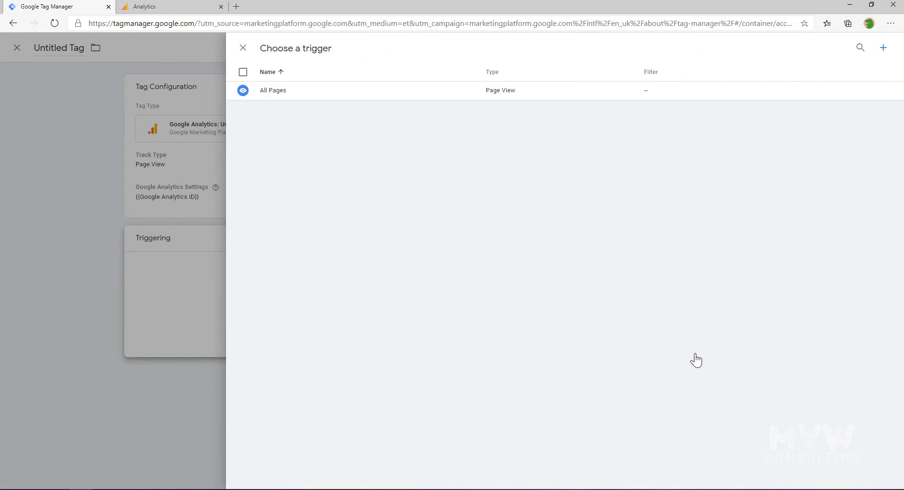
left_click(361, 94)
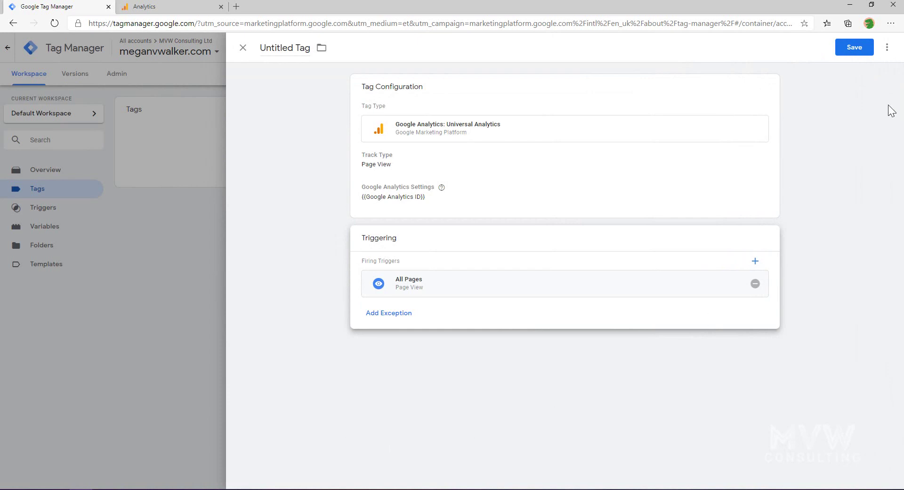
Save the tag under the name Google Analytics Tracking Code.
left_click(842, 50)
left_click(476, 165)
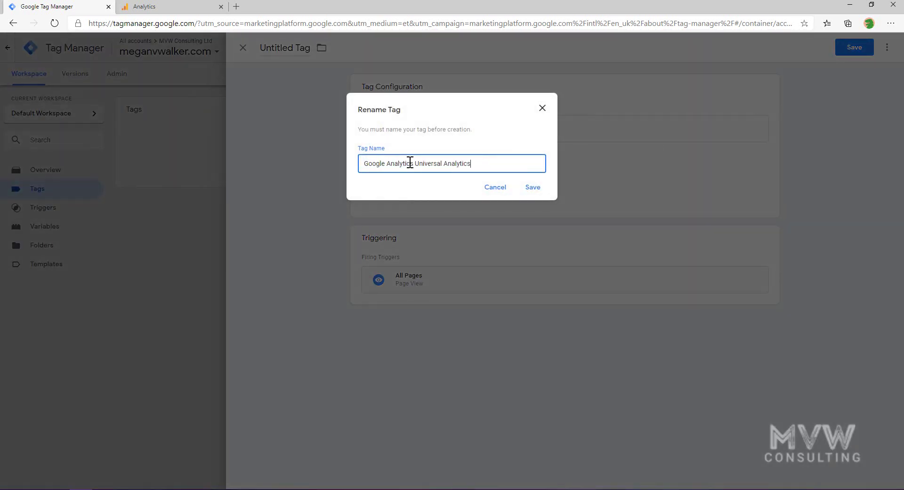
left_click_drag(415, 165, 529, 166)
type("Tracking Code")
left_click(537, 189)
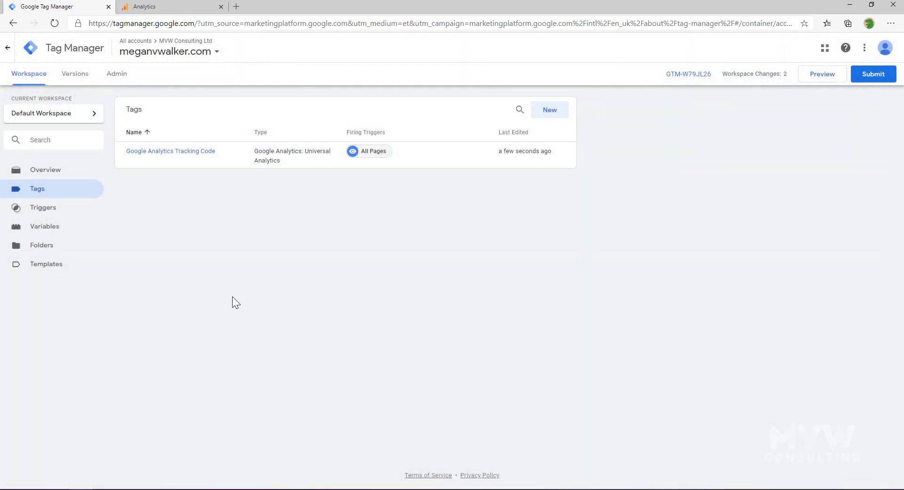
Publish the workspace changes as version "Google Analytics Tracking" with the description "Added the GA ID and set the tracking code in there.".
left_click(52, 170)
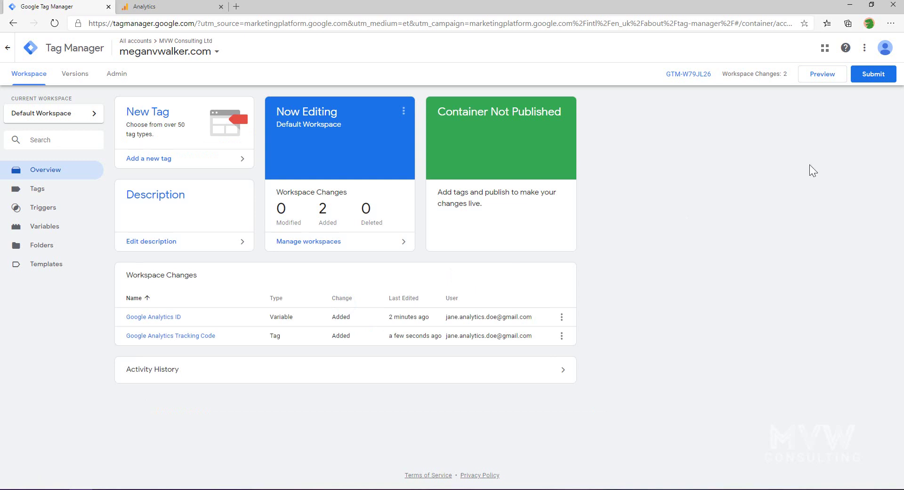
left_click(873, 75)
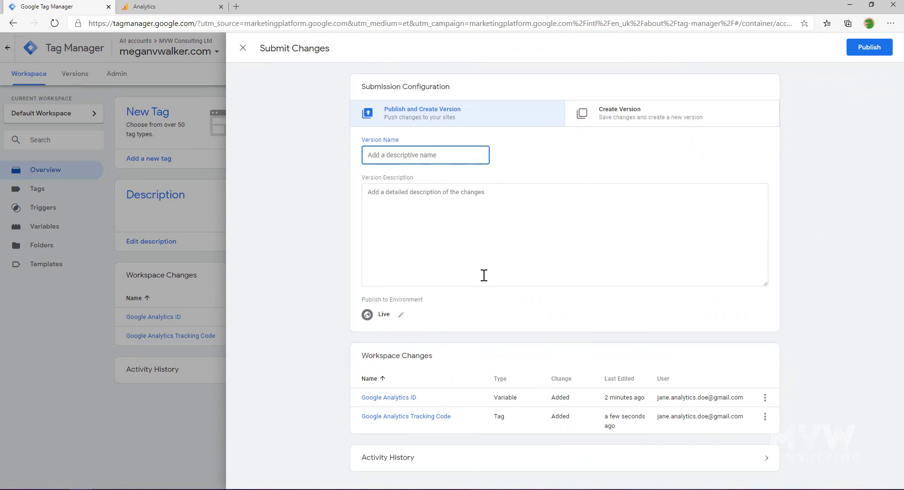
type("Google Analytics Tracking")
left_click(489, 217)
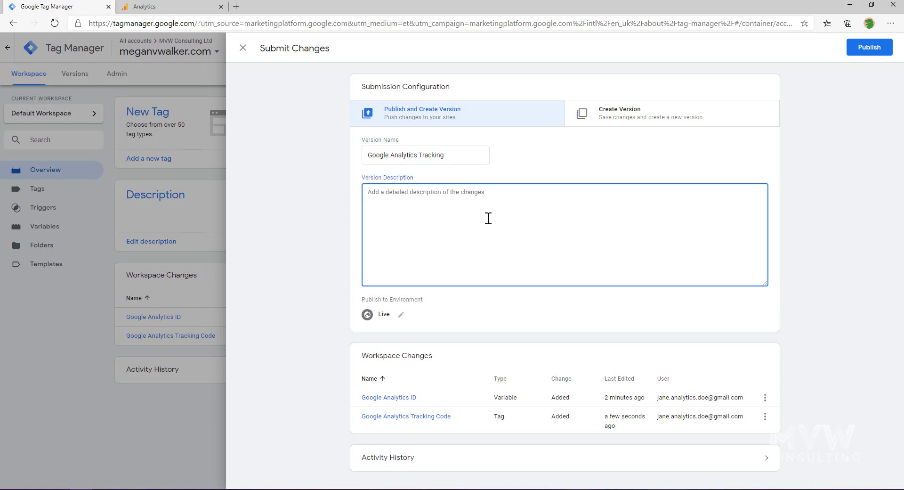
type("Adde")
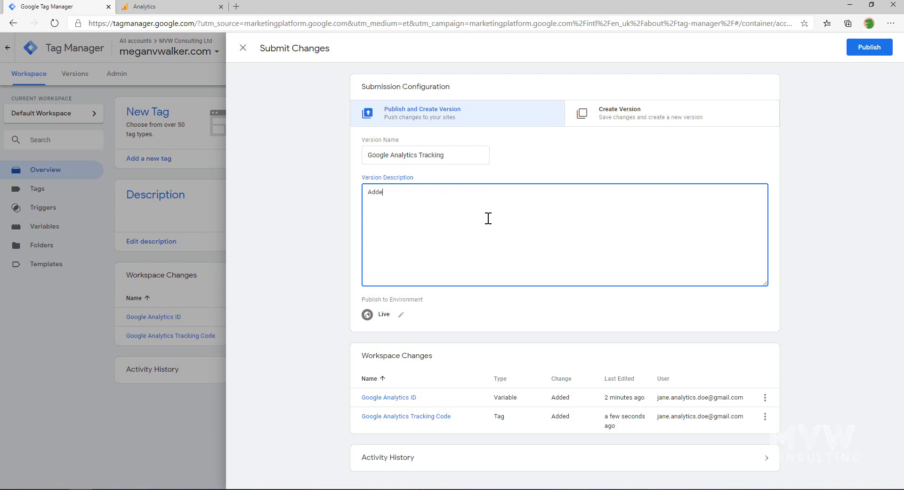
type("d the GA ID and set the tracking code in there.")
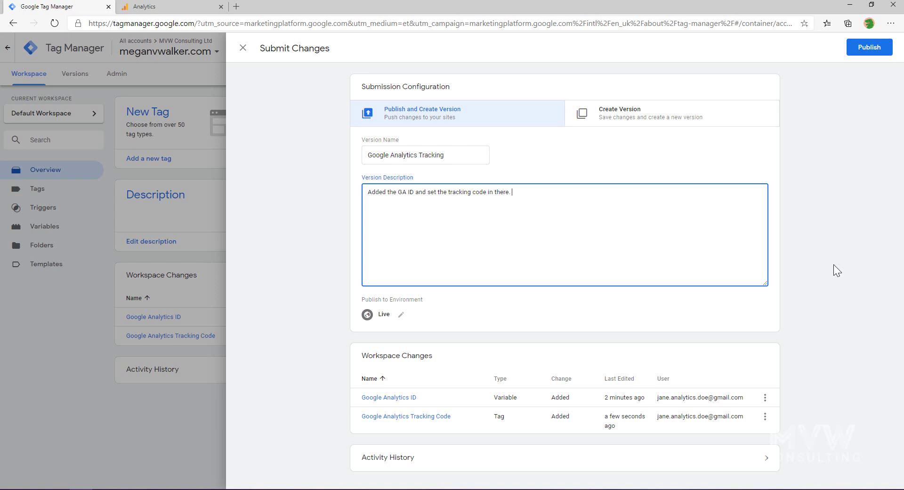
left_click(866, 47)
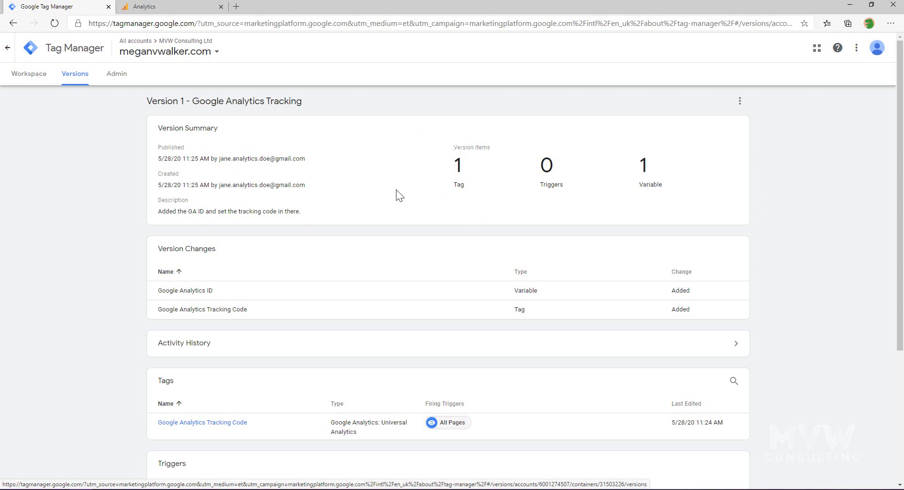
Enable preview mode for the workspace, then load the container's website in a separate tab to check which tags fire.
left_click(26, 74)
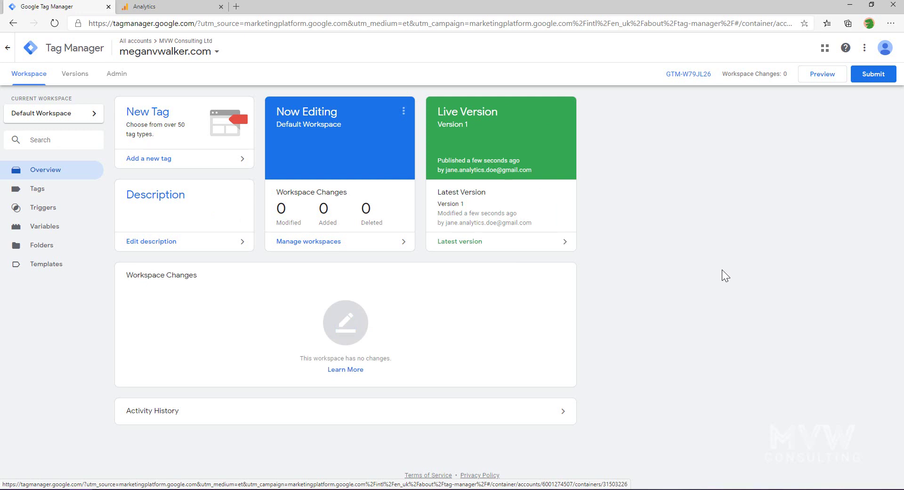
left_click(826, 81)
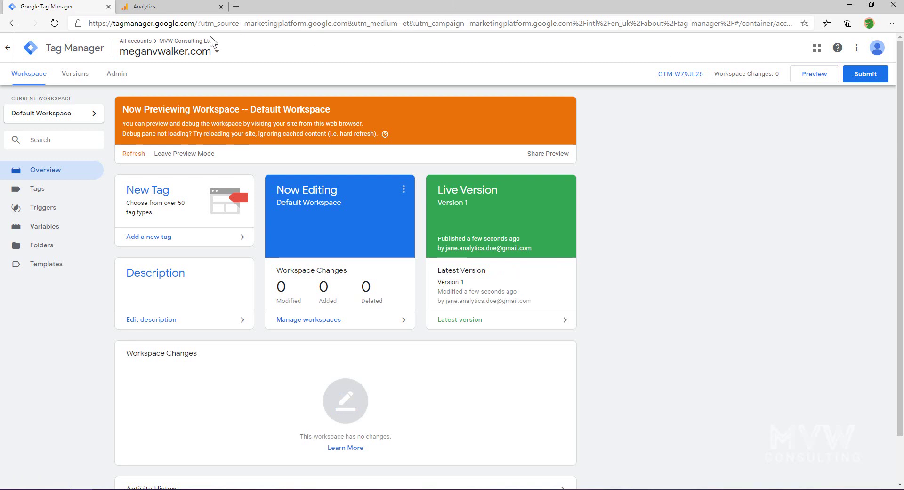
left_click(236, 6)
type("meganvwa")
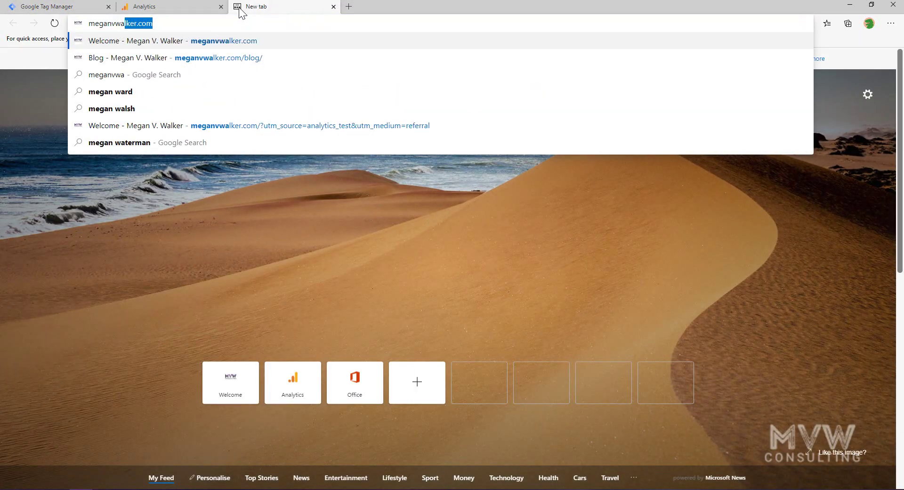
key("Return")
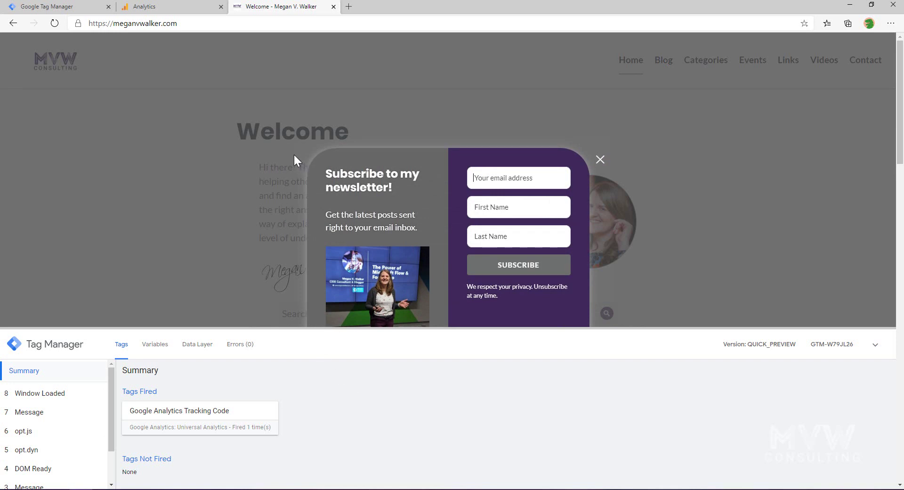
left_click(599, 159)
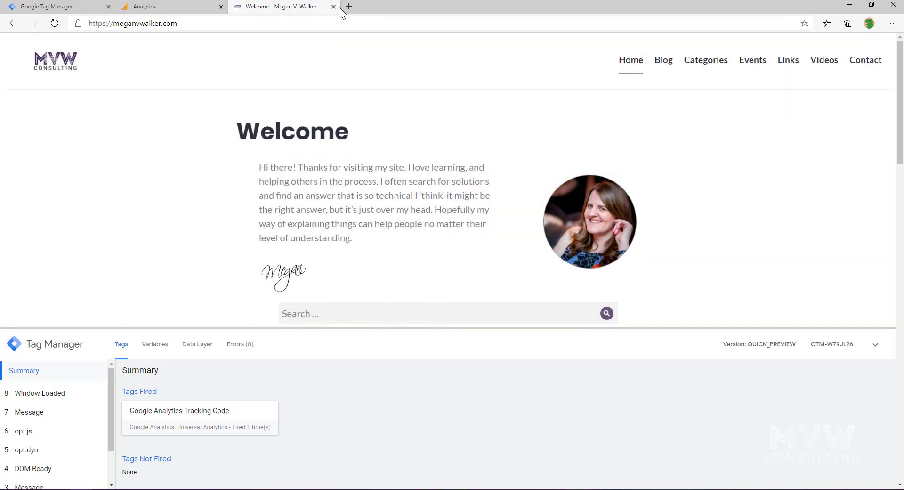
left_click(333, 6)
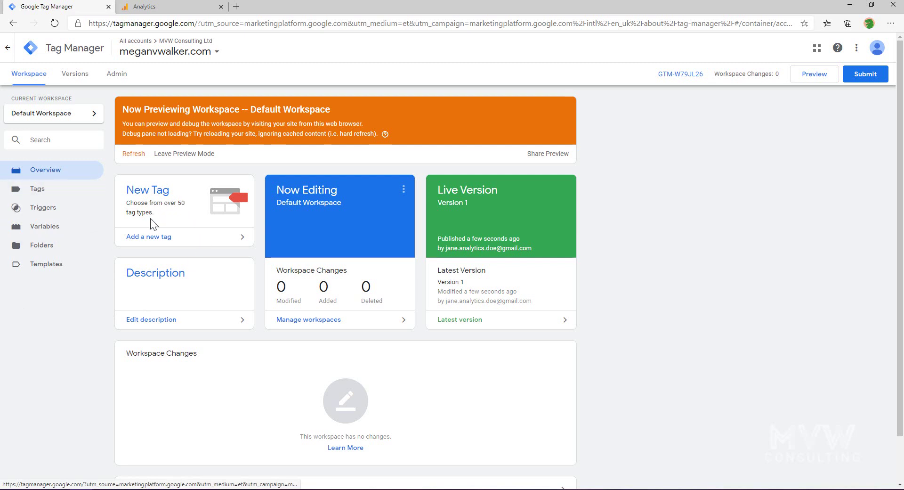
Set up a new Custom HTML tag with an empty HTML field and the All Pages firing trigger.
left_click(155, 247)
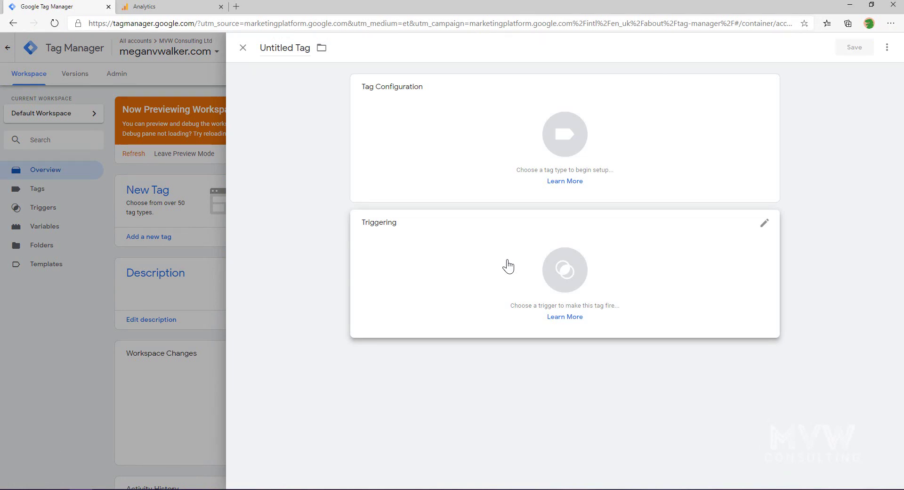
left_click(604, 180)
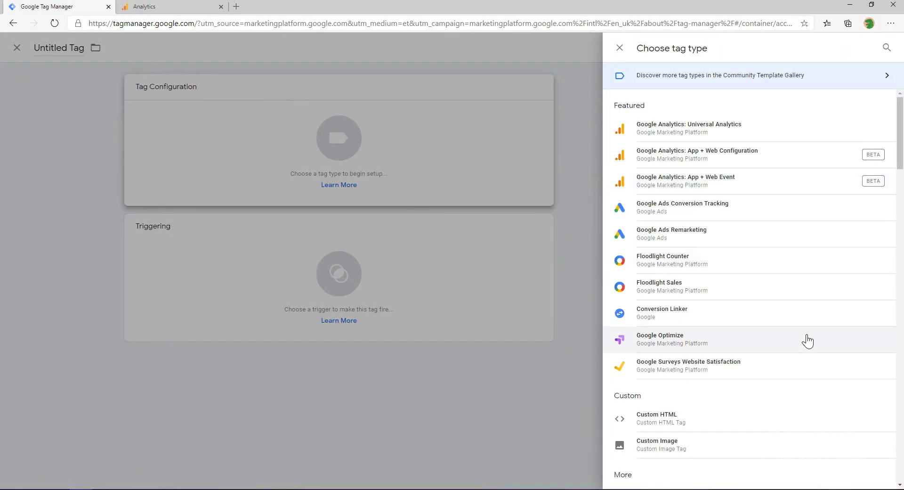
scroll(807, 340, "down", 4)
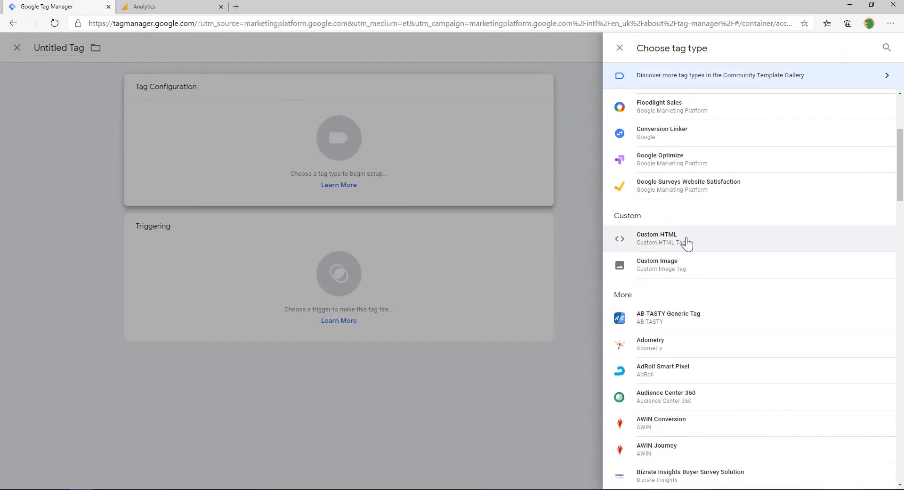
left_click(687, 243)
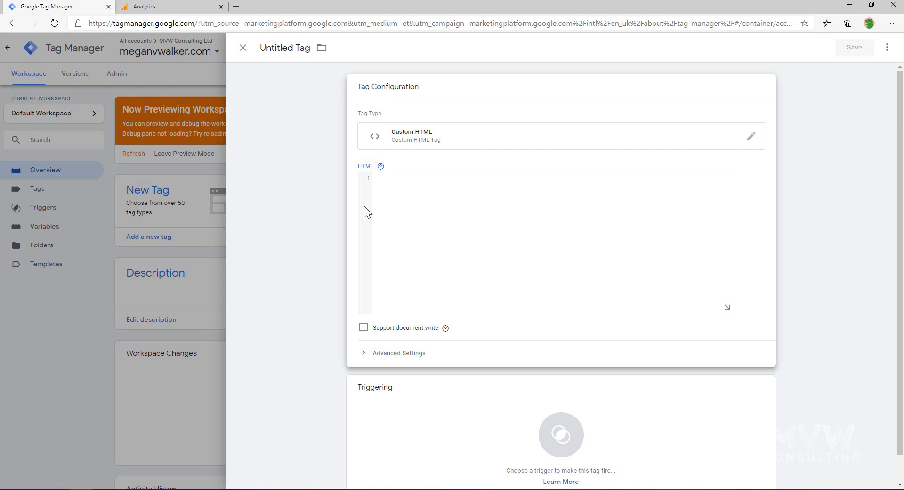
left_click(406, 192)
left_click(685, 425)
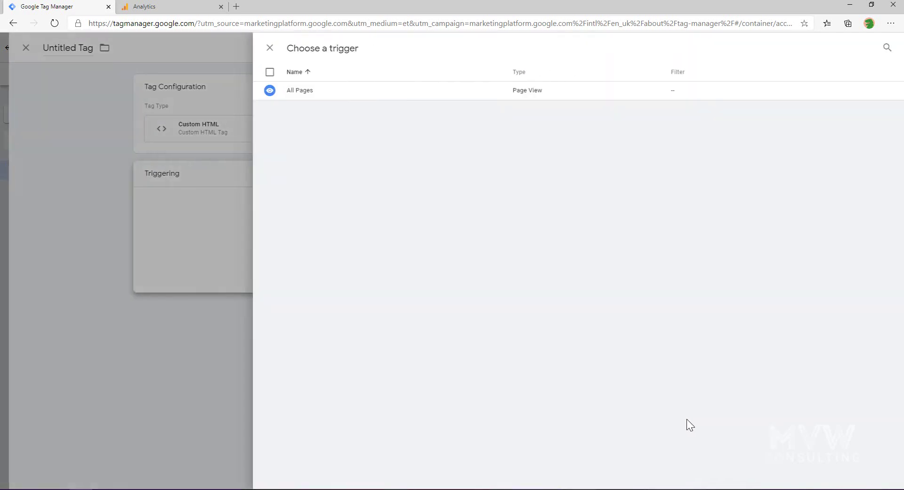
left_click(294, 93)
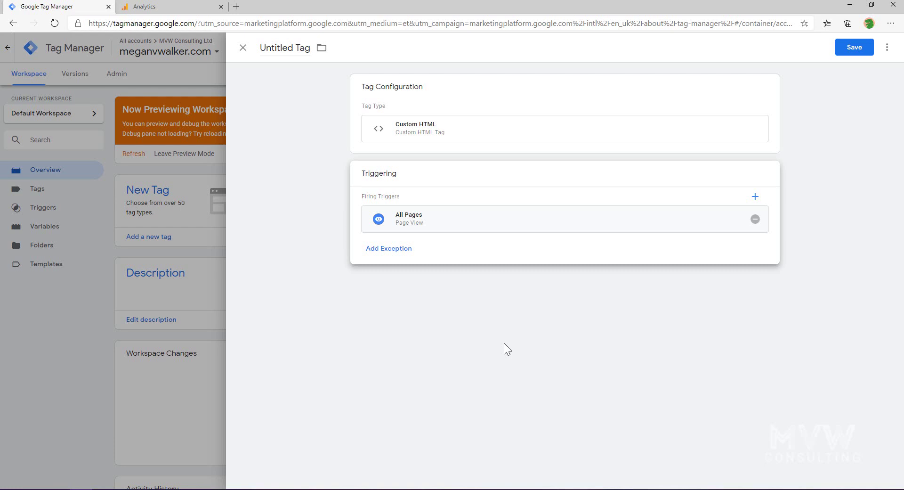
Try to save the Custom HTML tag under the name Dynamics Marketing, and close it without keeping it.
left_click(850, 48)
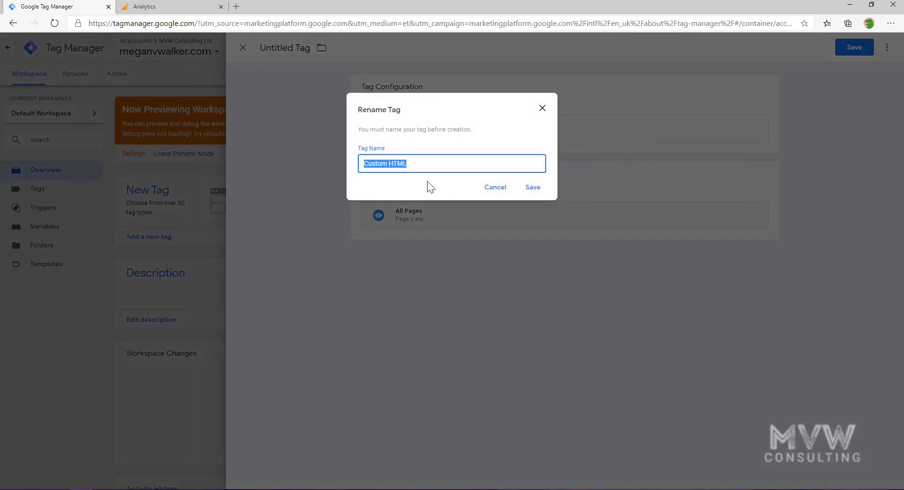
type("DYnamic")
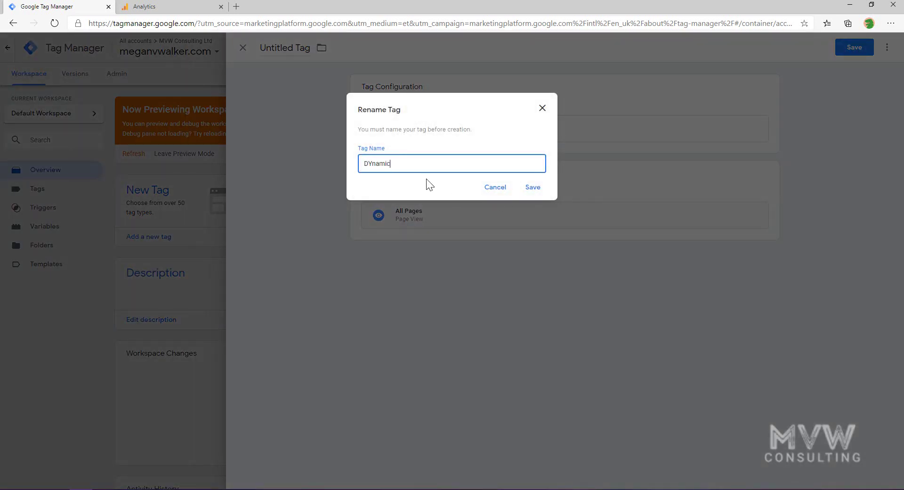
key("BackSpace")
key("BackSpace")
key("BackSpace")
key("BackSpace")
key("BackSpace")
key("BackSpace")
type("ynamics Marketing")
left_click(531, 187)
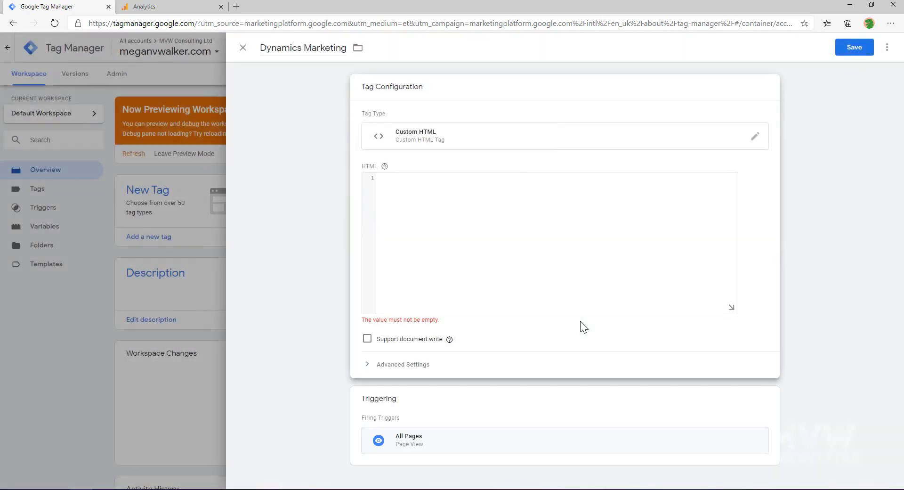
left_click(399, 184)
left_click(243, 48)
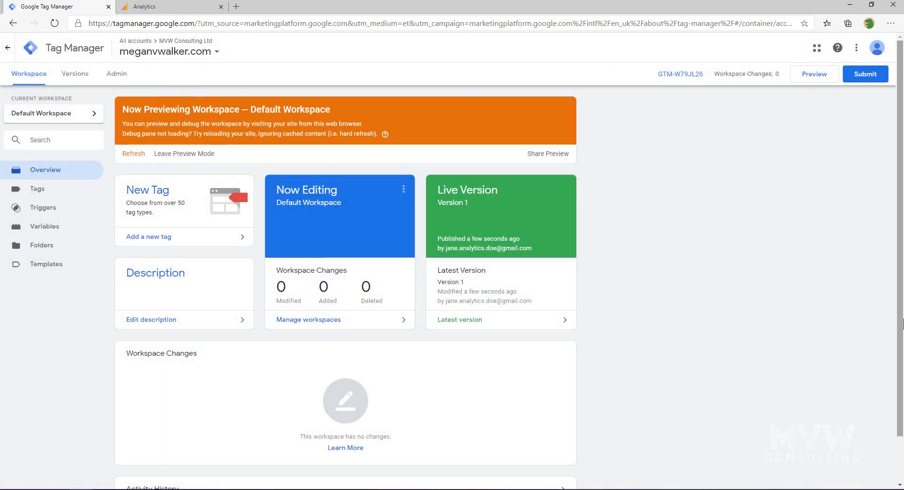